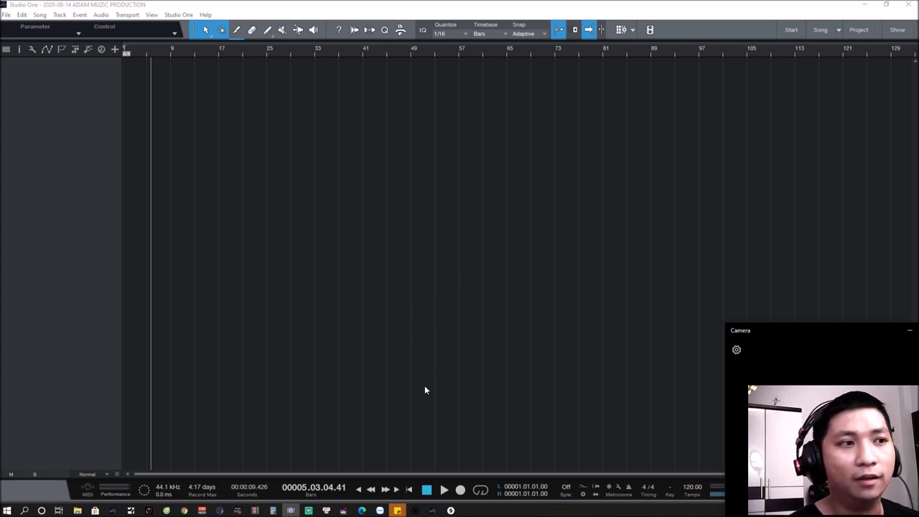
Switch to Splice and move lfp_piano_80_ghostly_Am.wav from its enclosing folder to the desktop.
mouse_move(452, 512)
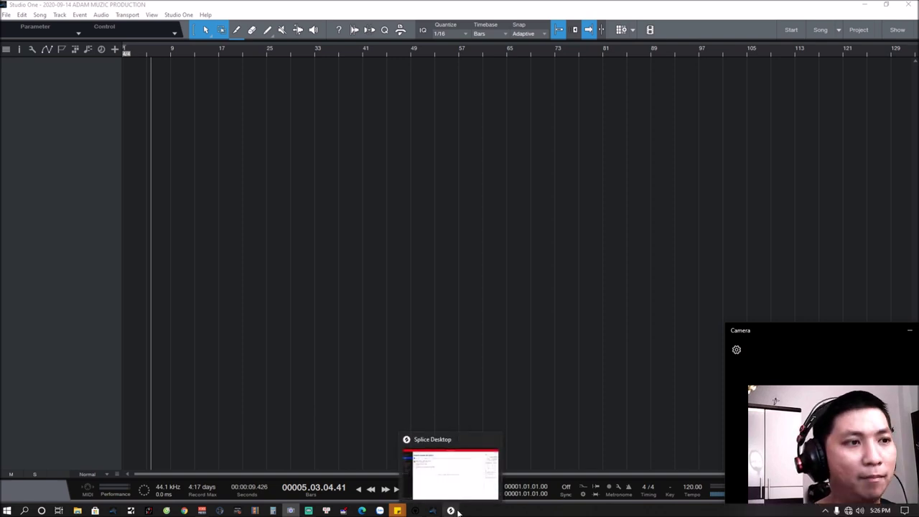
click(463, 487)
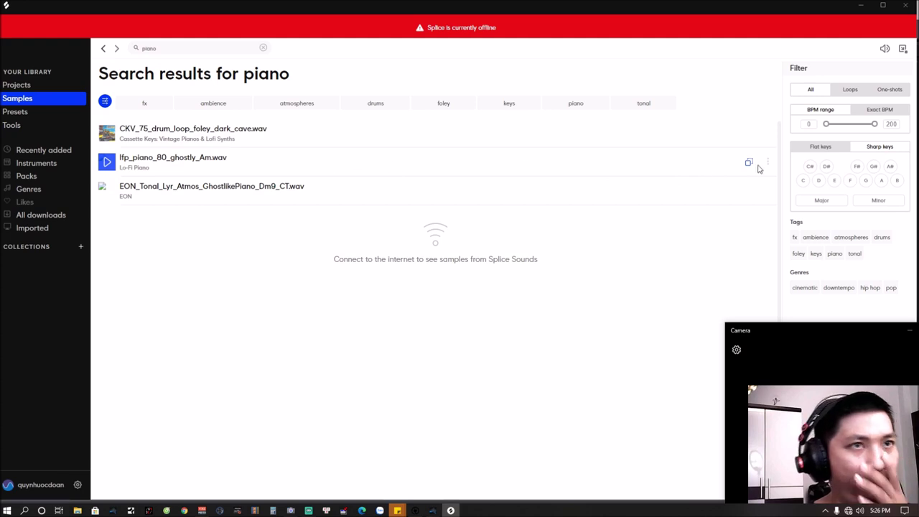
click(767, 163)
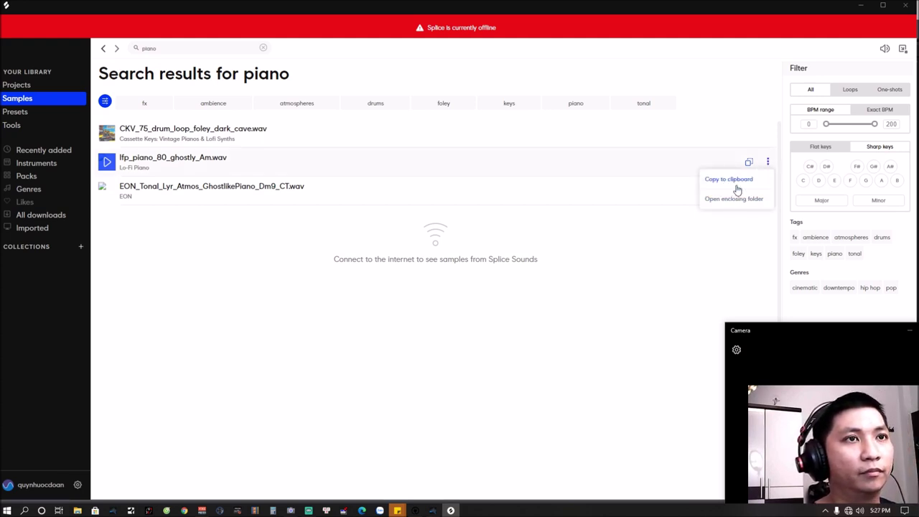
click(739, 203)
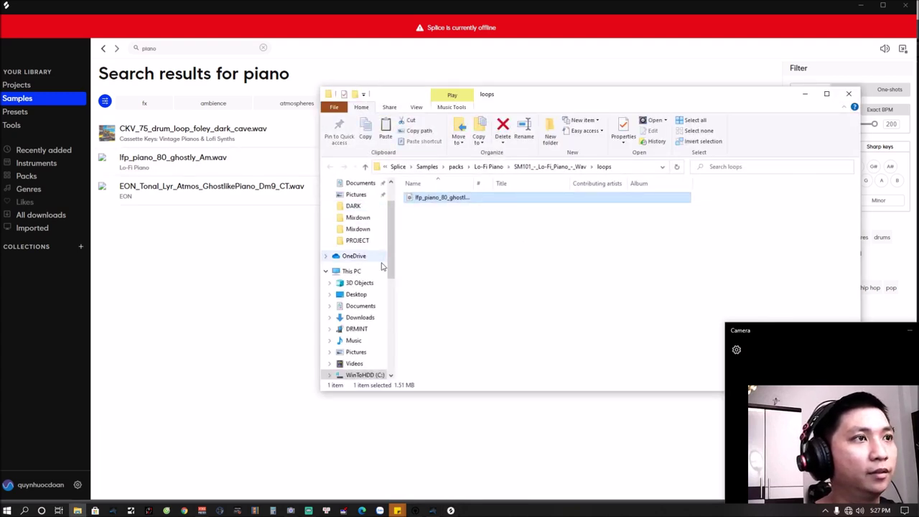
click(356, 295)
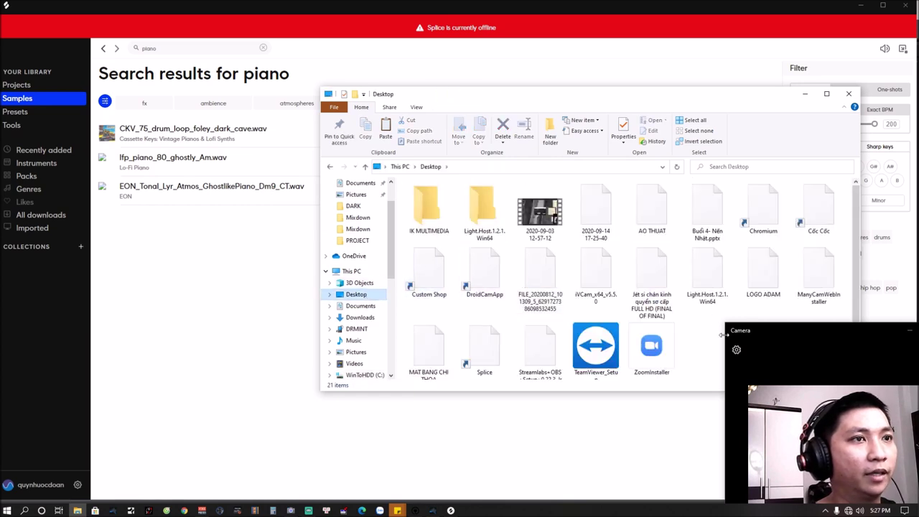
drag(696, 361, 697, 357)
Switch to Studio One and import the lfp_piano_80_ghostly_Am sample from the desktop into the song.
click(433, 511)
click(40, 14)
click(61, 25)
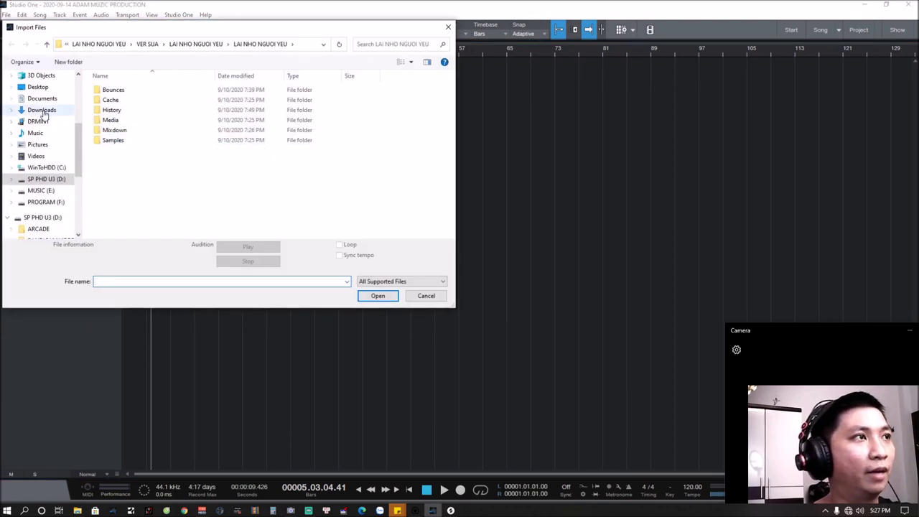
click(37, 87)
double_click(236, 134)
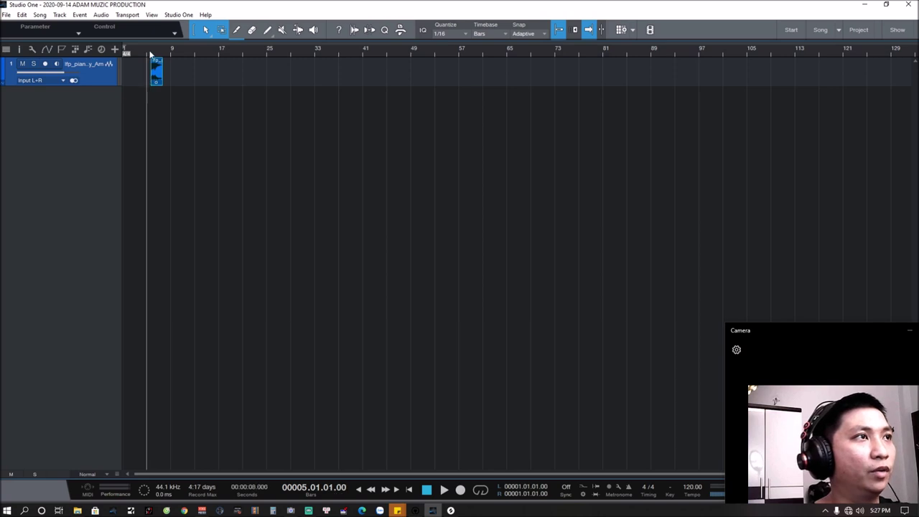
Set the piano track's tempo mode to Don't follow and play back the clip.
key(e)
key(e)
key(e)
key(e)
click(214, 56)
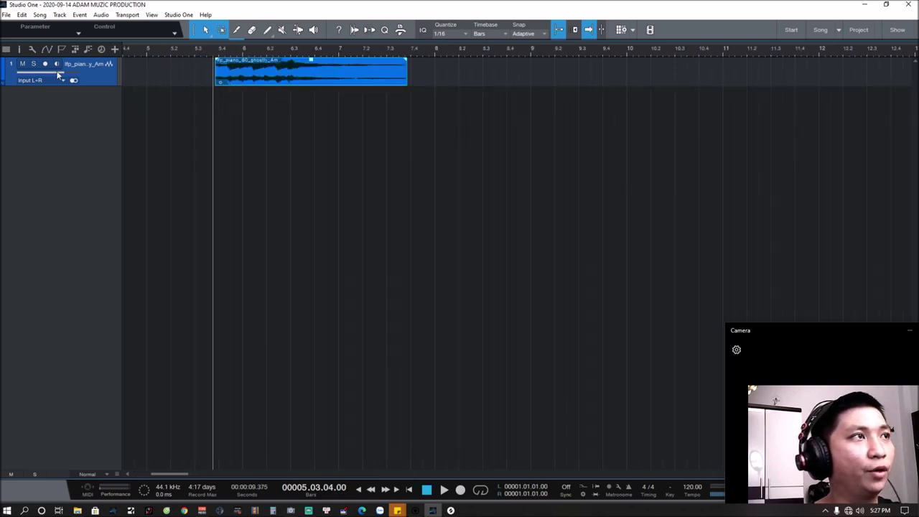
click(19, 48)
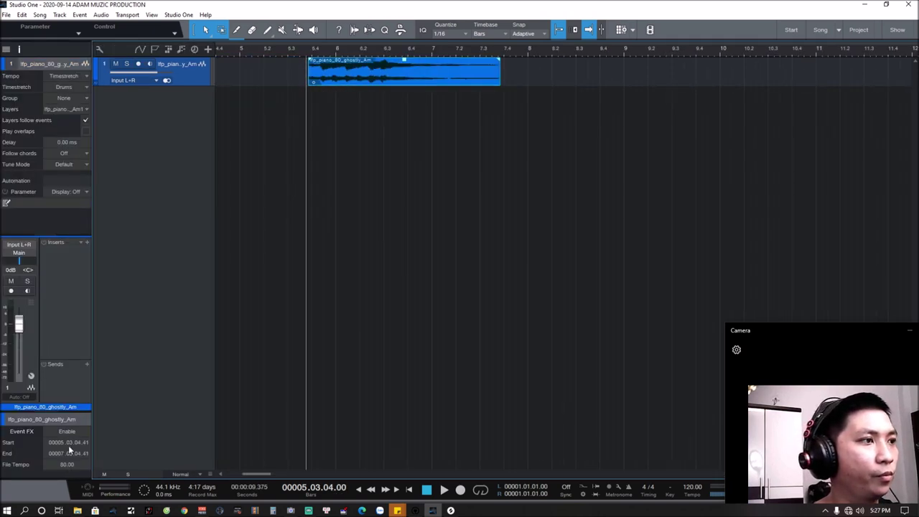
click(75, 76)
click(81, 87)
key(space)
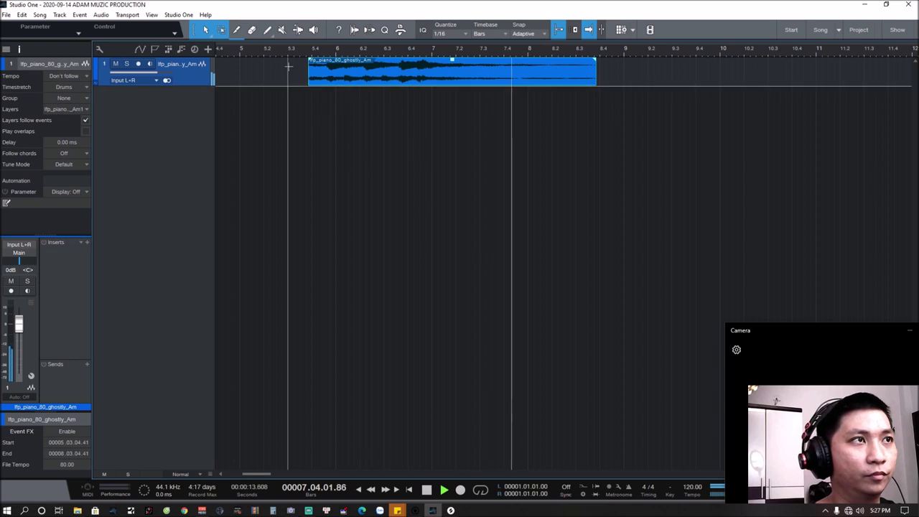
key(space)
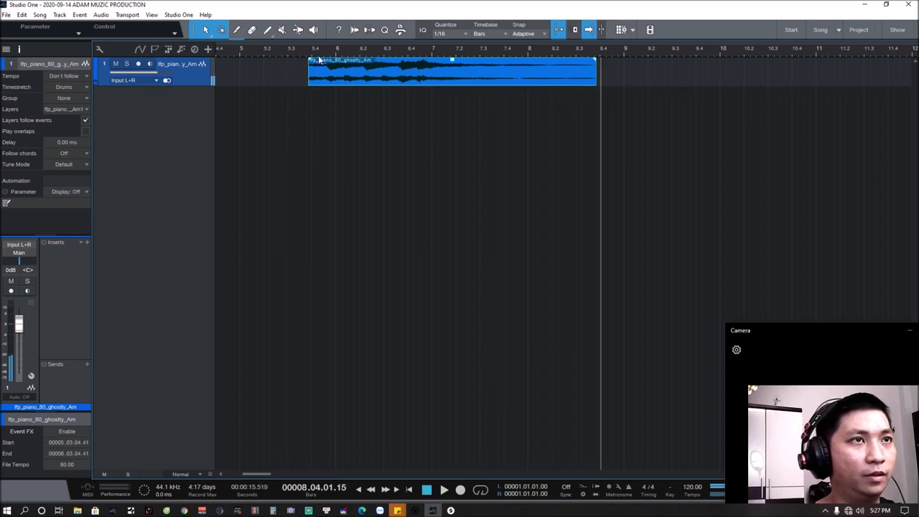
Reverse the audio of the piano clip and play it back from its start.
right_click(354, 76)
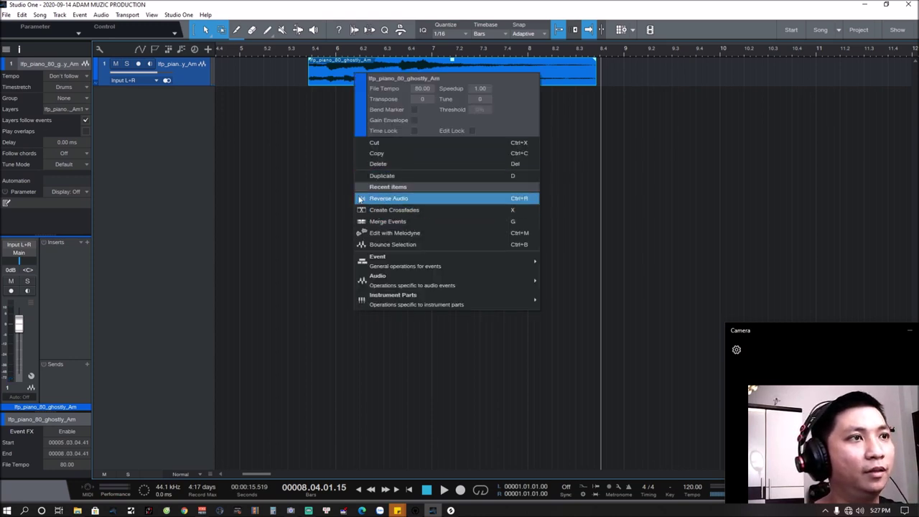
click(323, 173)
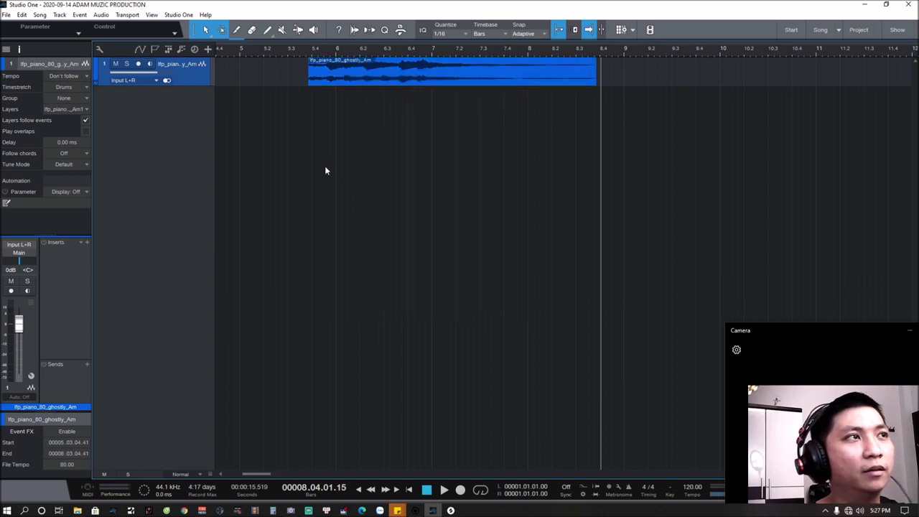
right_click(353, 75)
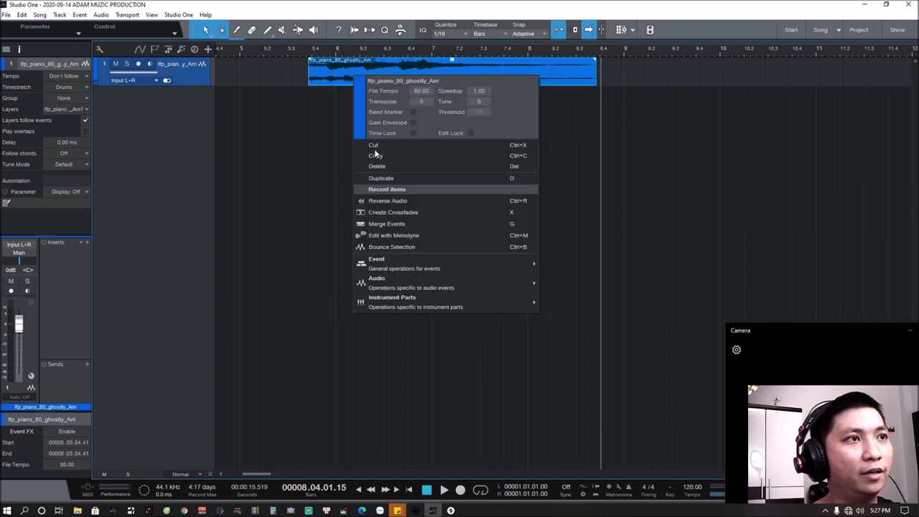
mouse_move(417, 278)
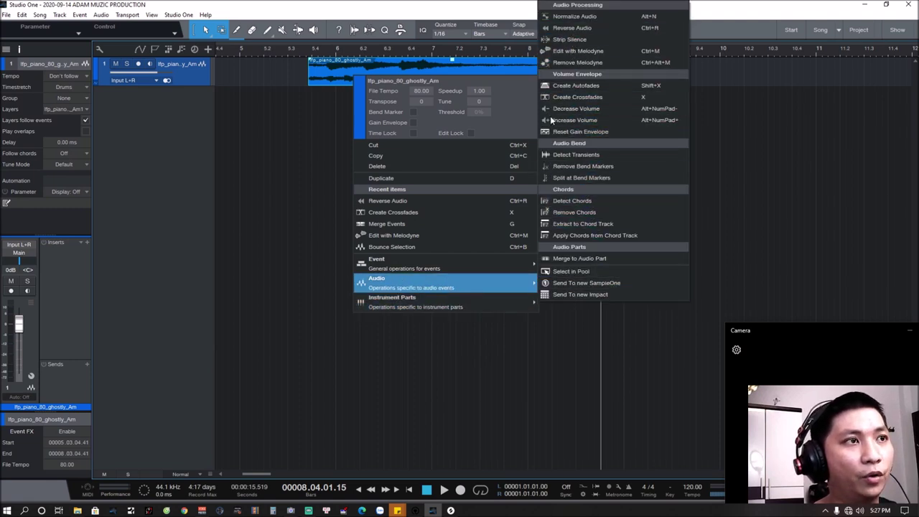
click(500, 201)
click(307, 51)
key(space)
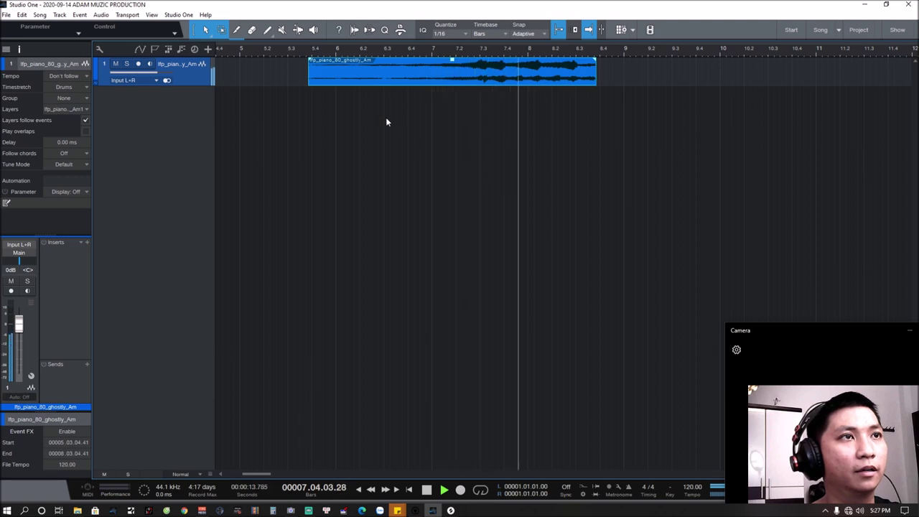
key(space)
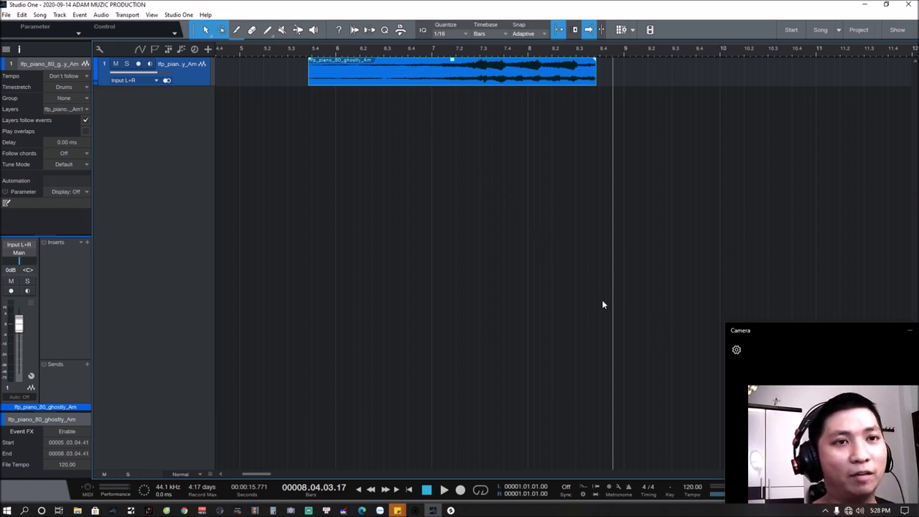
Switch to Splice and search the sample library for "vocal".
click(452, 510)
click(178, 47)
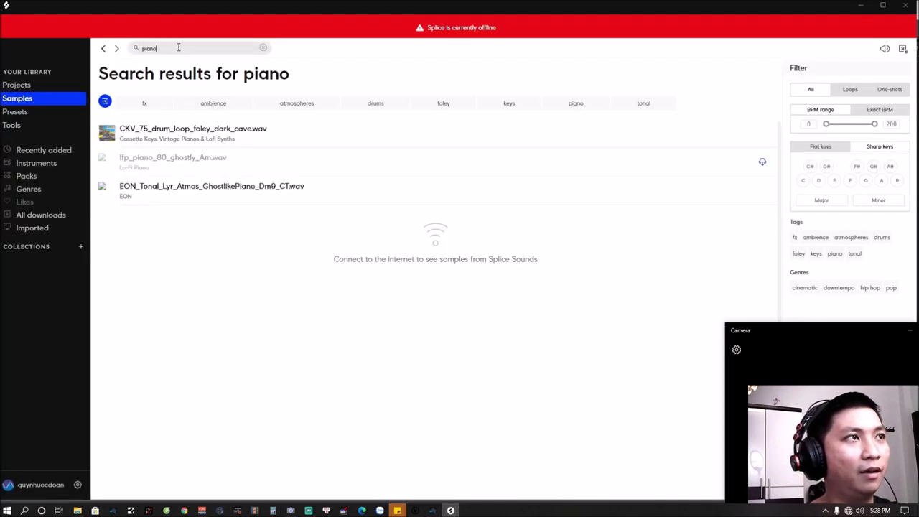
text(vocal)
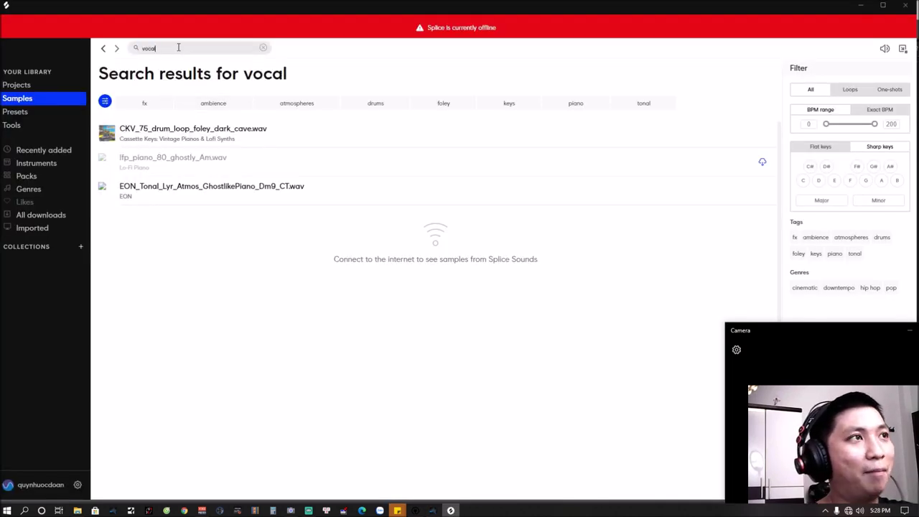
click(208, 156)
click(109, 134)
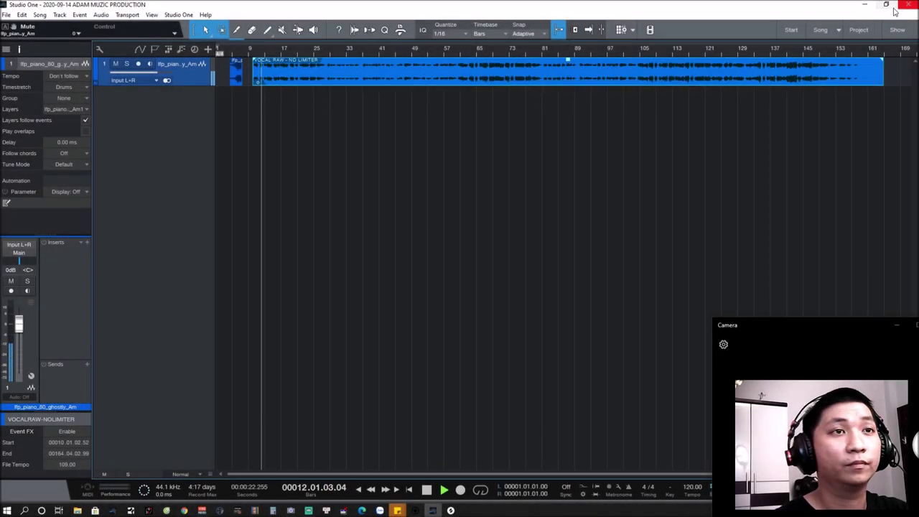
Shorten the VOCAL RAW - NO LIMITER clip so that it ends at bar 18, and stop playback.
drag(883, 76, 289, 81)
key(e)
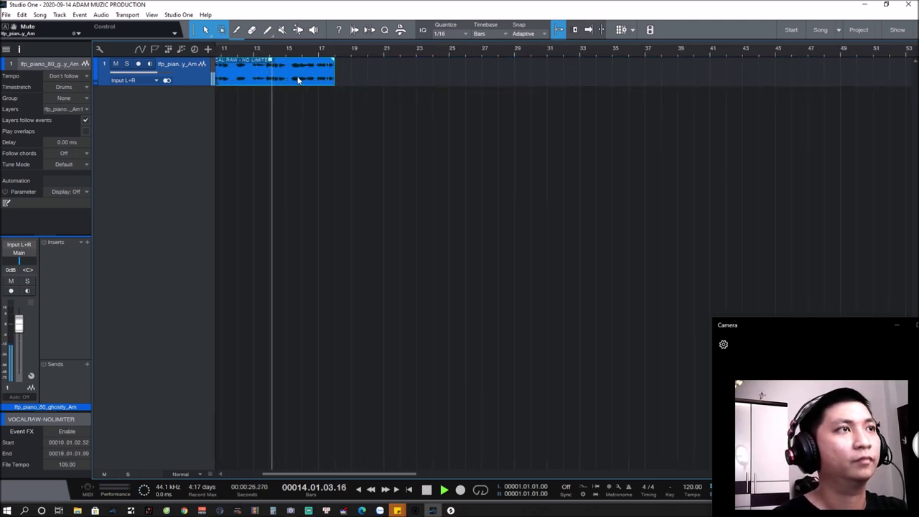
key(space)
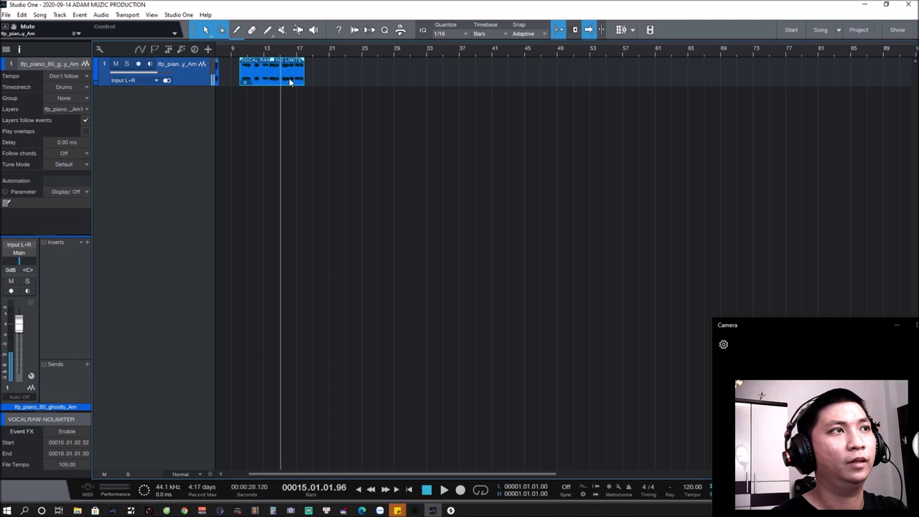
Move the vocal clip to start at bar 23, reverse its audio and play it from its start.
key(ctrl+r)
drag(286, 77, 392, 78)
right_click(392, 77)
click(450, 213)
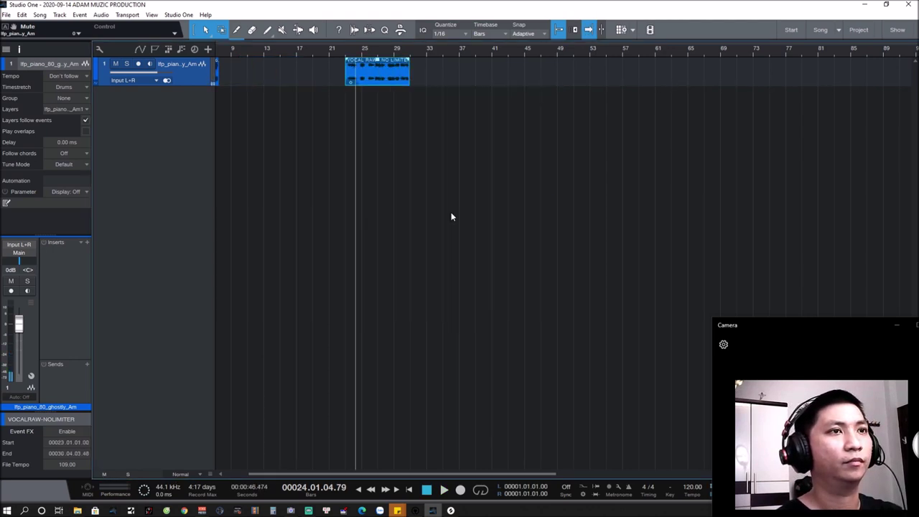
click(345, 55)
key(space)
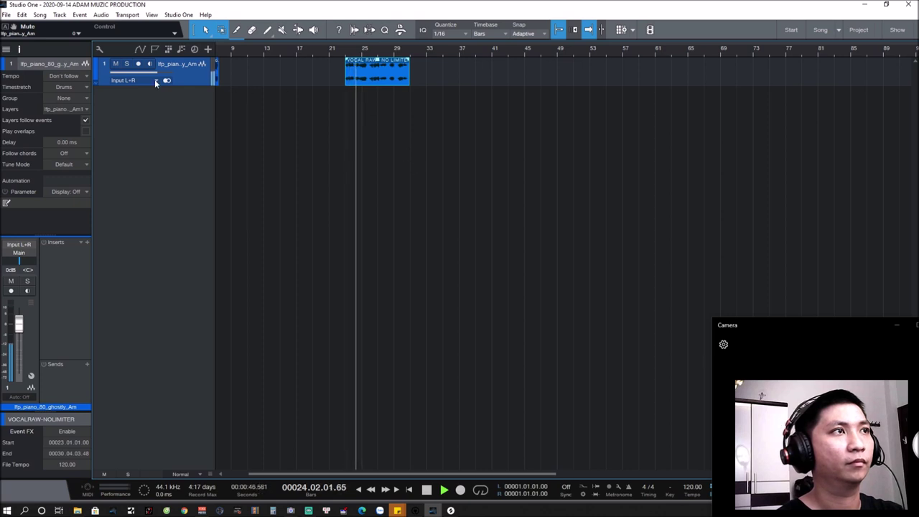
Search the effects for "reverb" and insert Room Reverb on the audio track.
click(87, 243)
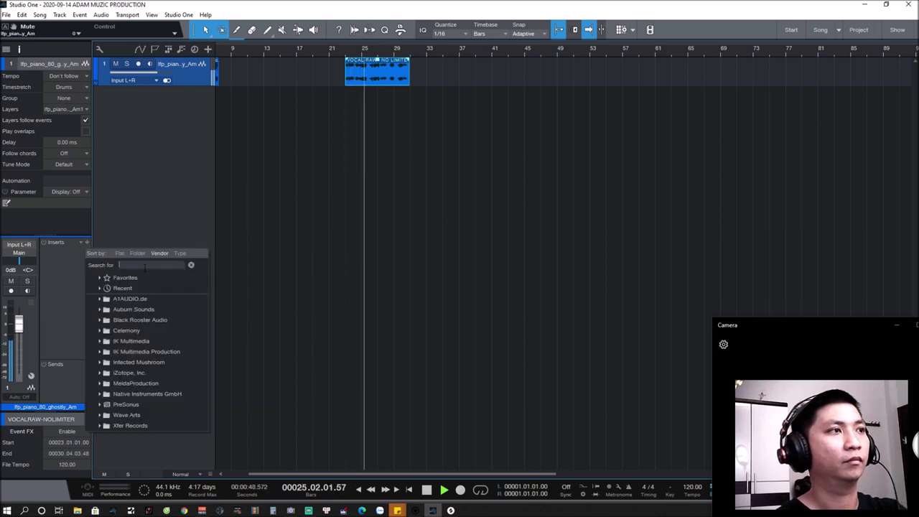
text(reverb)
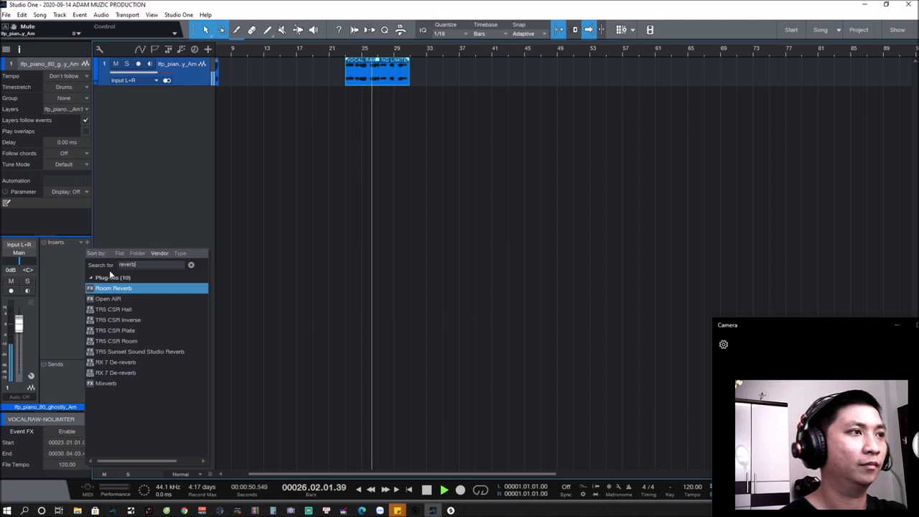
click(114, 288)
Adjust Room Reverb to about 5.70 s length, 2.89 m room size and 121.5 ms pre-delay, and close its window.
drag(373, 199, 382, 168)
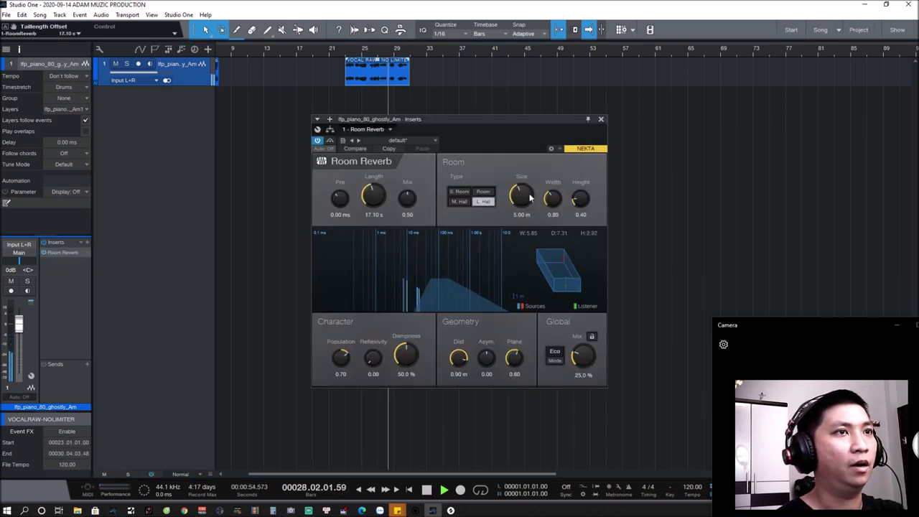
drag(522, 192, 523, 203)
drag(374, 197, 380, 219)
drag(340, 208, 334, 4)
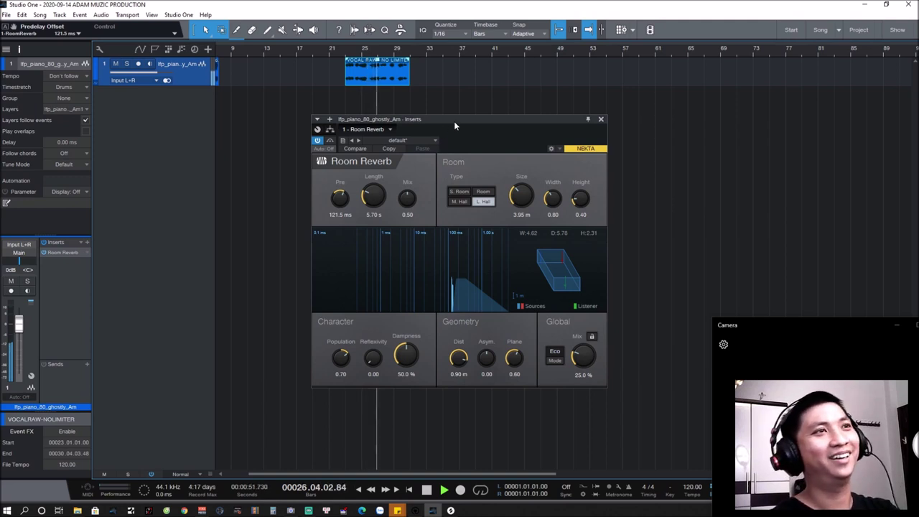
click(454, 192)
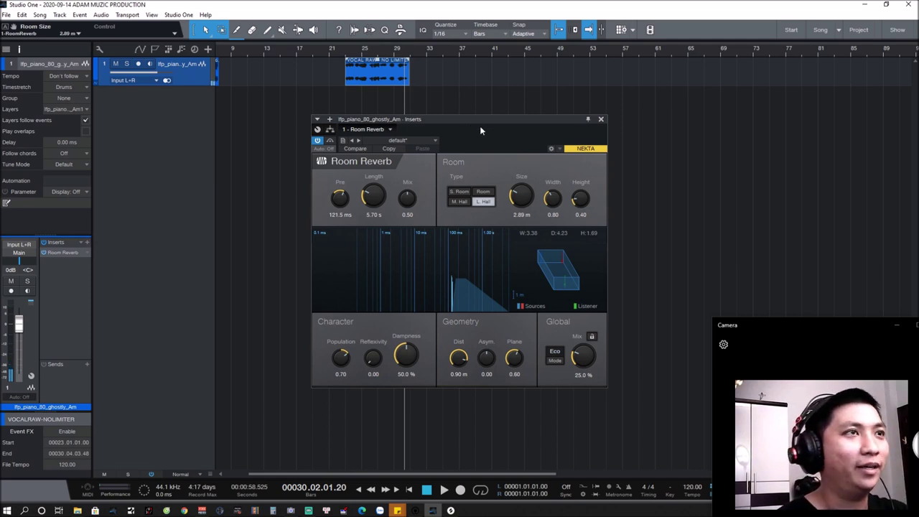
click(601, 120)
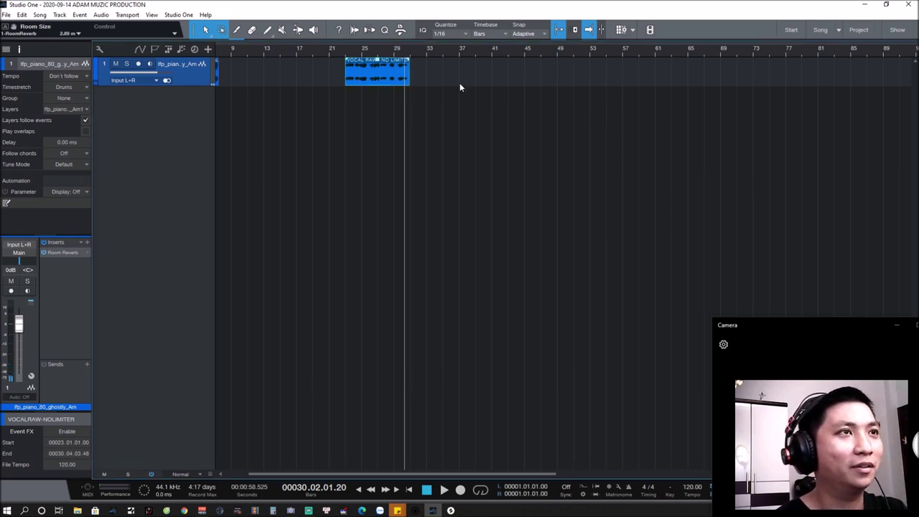